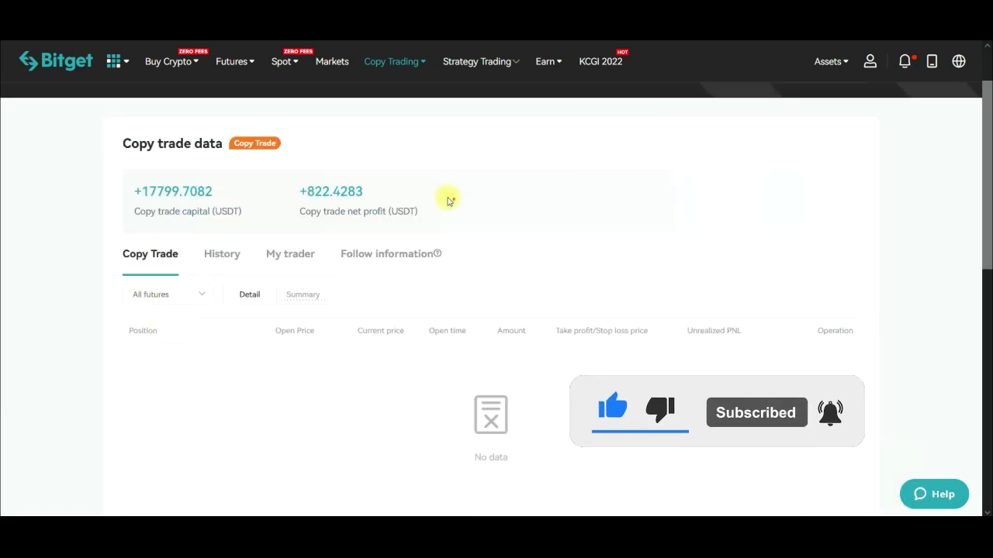
Step: Mark the overall copy trade capital +17799.7082 and net profit +822.4283 figures
{"action": "mouse_move", "coordinate": [340, 163]}
{"action": "left_mouse_down"}
{"action": "mouse_move", "coordinate": [437, 212]}
{"action": "mouse_move", "coordinate": [271, 176]}
{"action": "left_mouse_up"}
{"action": "mouse_move", "coordinate": [199, 173]}
{"action": "left_mouse_down"}
{"action": "mouse_move", "coordinate": [159, 224]}
{"action": "mouse_move", "coordinate": [166, 161]}
{"action": "mouse_move", "coordinate": [186, 164]}
{"action": "left_mouse_up"}
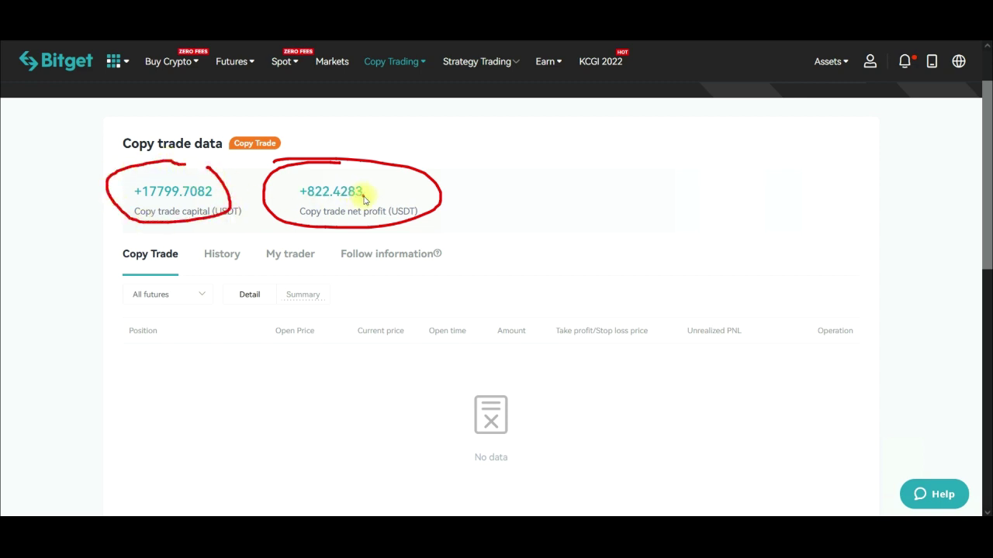
{"action": "left_click_drag", "start_coordinate": [378, 203], "coordinate": [427, 175]}
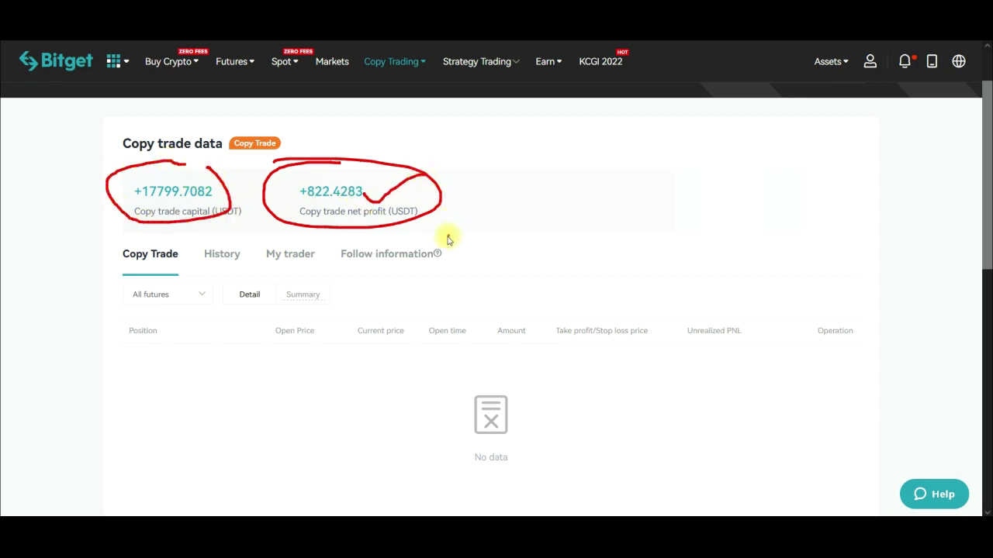
{"action": "mouse_move", "coordinate": [299, 232]}
{"action": "left_mouse_down"}
{"action": "mouse_move", "coordinate": [261, 243]}
{"action": "mouse_move", "coordinate": [276, 238]}
{"action": "left_mouse_up"}
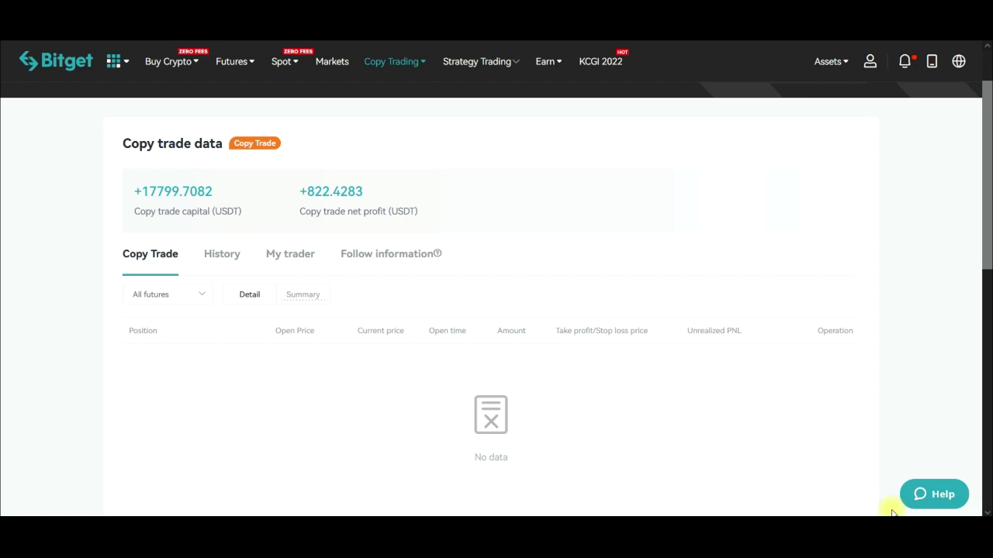
Step: List the followed traders and mark plutocrat's 9152.7711 capital, 408.6684 USDT profit and KK
{"action": "left_click", "coordinate": [290, 254]}
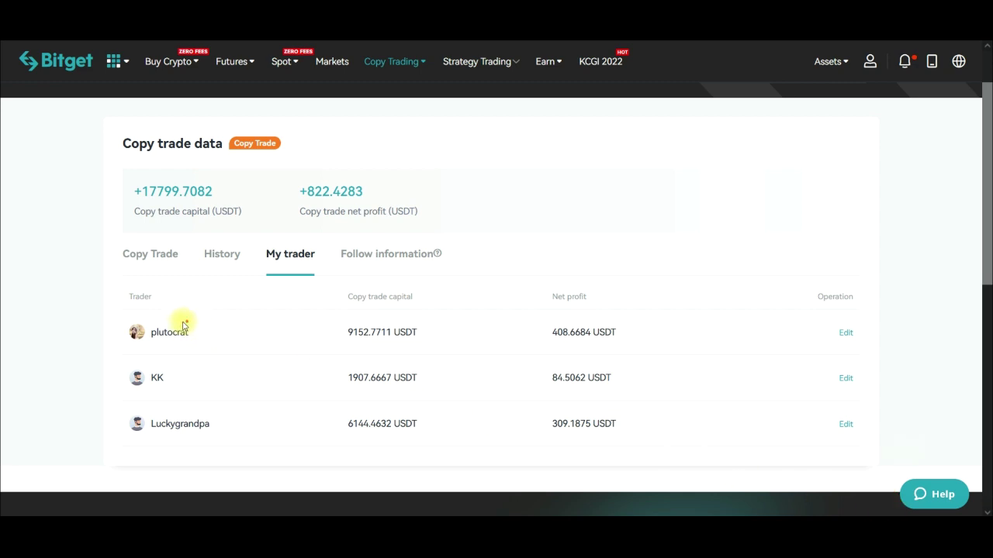
{"action": "left_click_drag", "start_coordinate": [169, 342], "coordinate": [232, 315]}
{"action": "left_click_drag", "start_coordinate": [351, 347], "coordinate": [372, 346]}
{"action": "mouse_move", "coordinate": [538, 355]}
{"action": "left_mouse_down"}
{"action": "mouse_move", "coordinate": [595, 350]}
{"action": "mouse_move", "coordinate": [539, 321]}
{"action": "mouse_move", "coordinate": [548, 351]}
{"action": "left_mouse_up"}
{"action": "left_click_drag", "start_coordinate": [176, 382], "coordinate": [226, 369]}
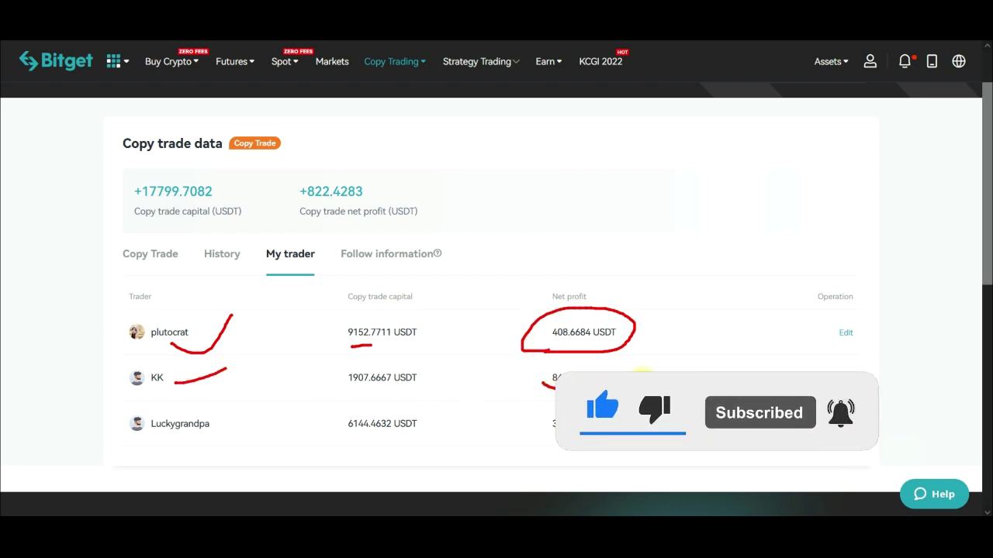
{"action": "left_click_drag", "start_coordinate": [643, 374], "coordinate": [548, 377]}
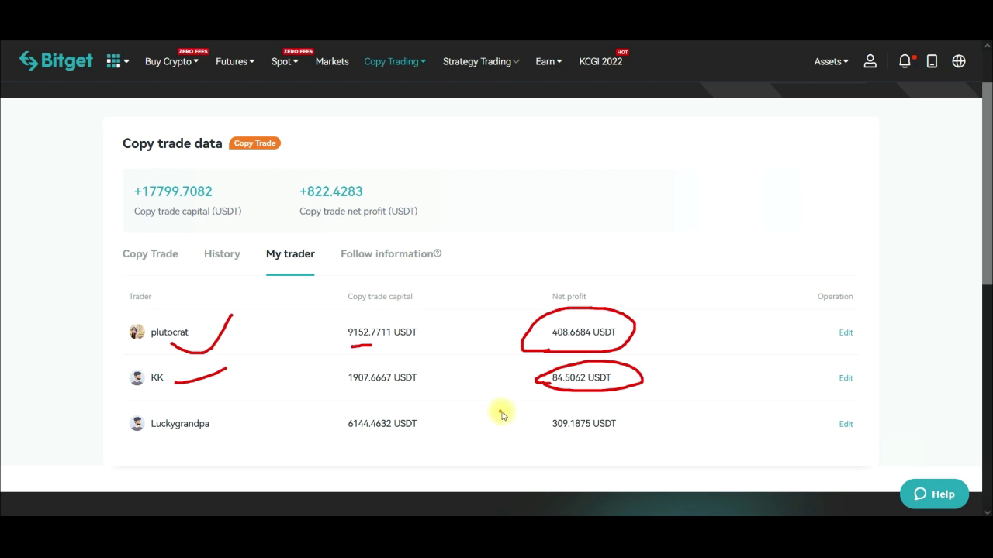
{"action": "left_click", "coordinate": [288, 398]}
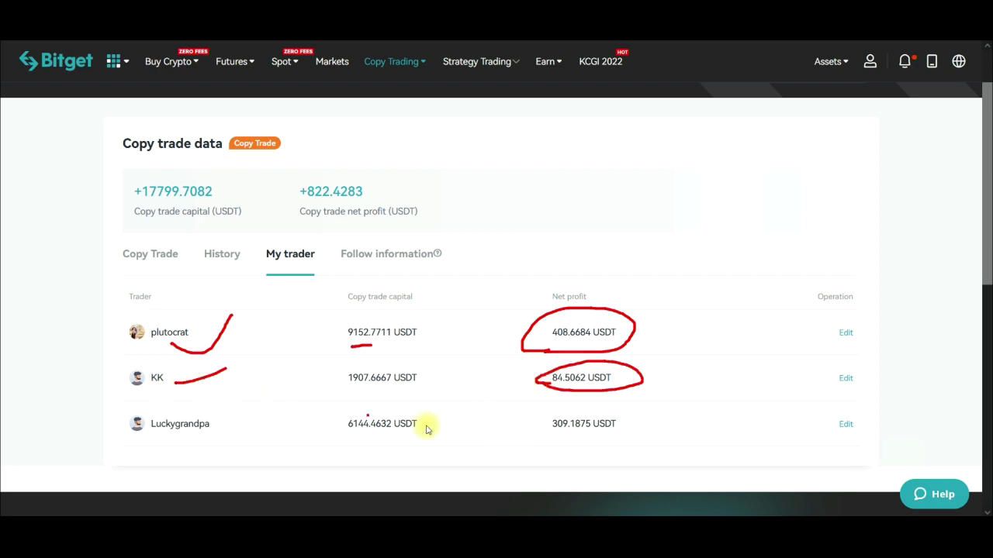
{"action": "left_click_drag", "start_coordinate": [619, 390], "coordinate": [635, 365]}
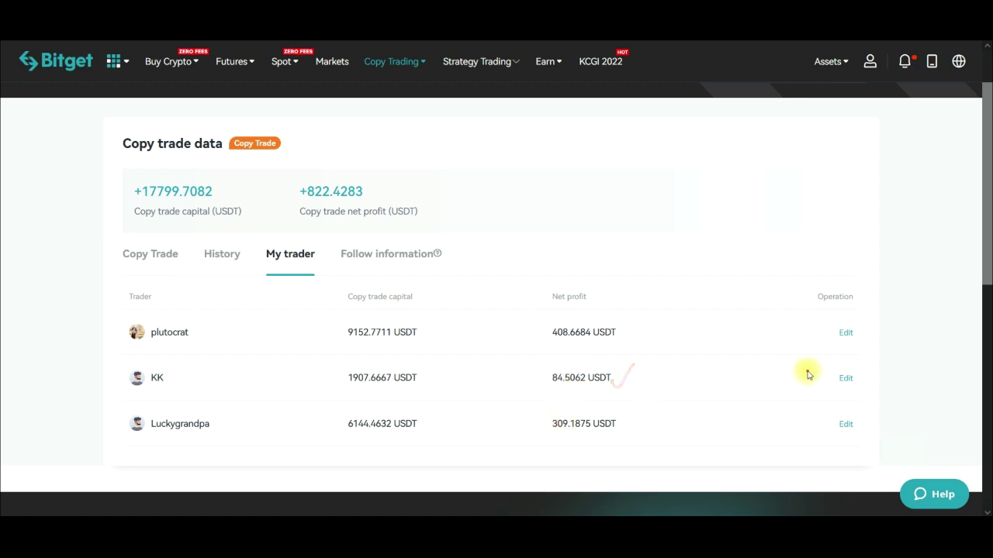
{"action": "left_click", "coordinate": [505, 383]}
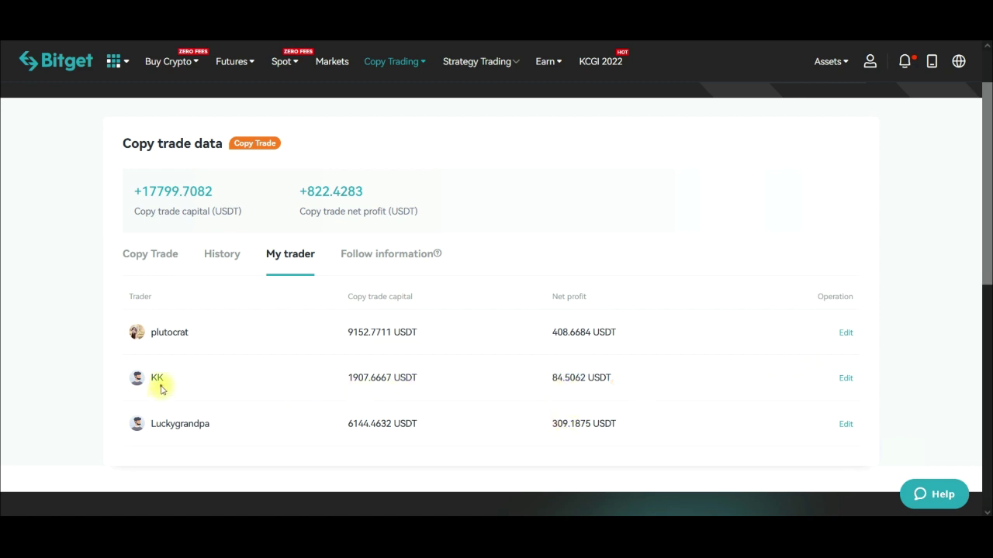
{"action": "mouse_move", "coordinate": [571, 411]}
{"action": "left_mouse_down"}
{"action": "mouse_move", "coordinate": [647, 446]}
{"action": "mouse_move", "coordinate": [534, 419]}
{"action": "left_mouse_up"}
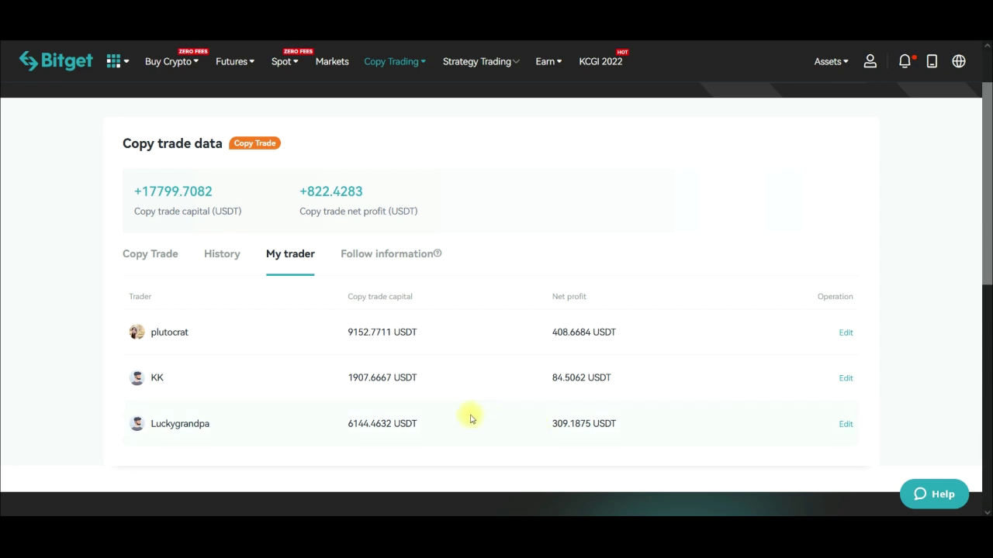
Step: Show the closed copy trade history and expand the first BTCUSDT trade's order details
{"action": "left_click", "coordinate": [221, 254]}
{"action": "scroll", "coordinate": [155, 253], "scroll_direction": "down", "scroll_amount": 2}
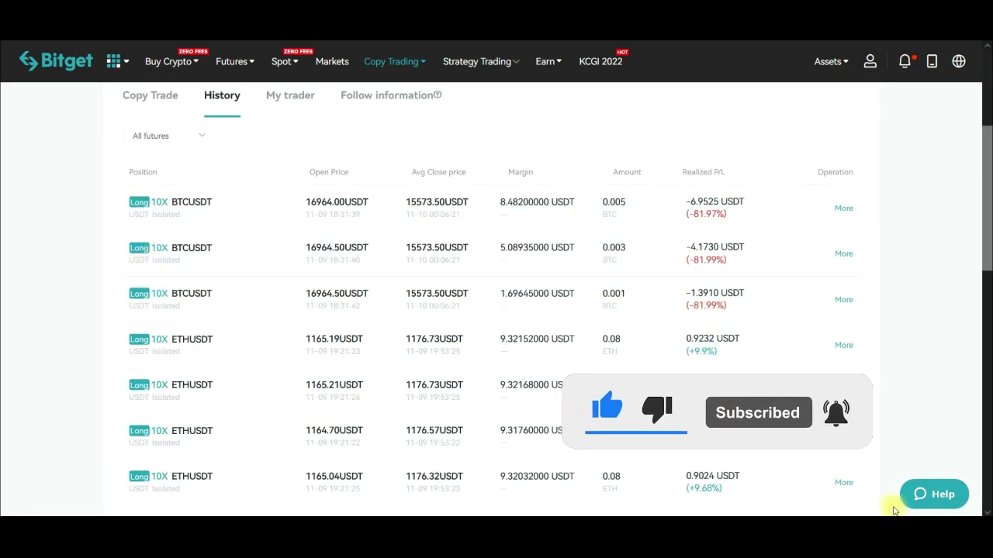
{"action": "left_click", "coordinate": [841, 209]}
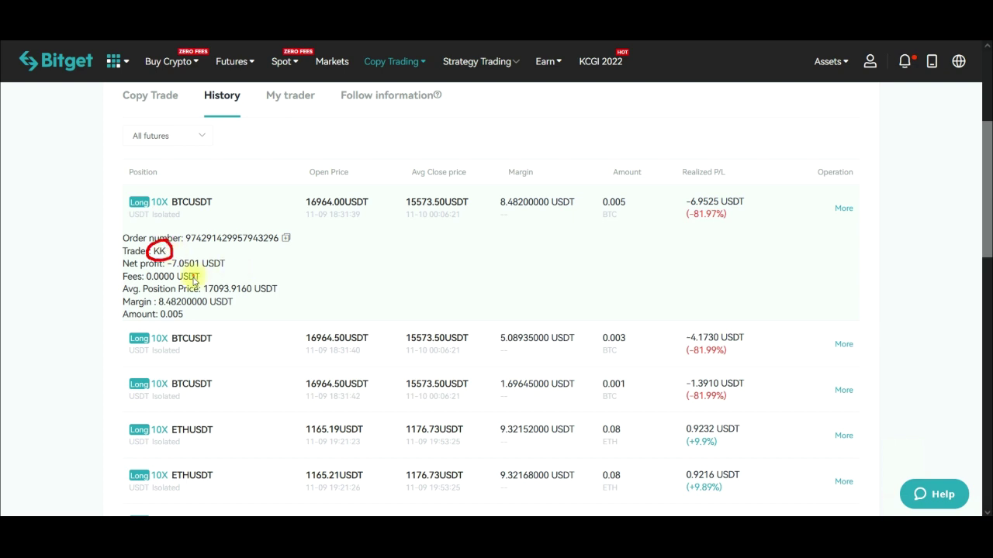
Step: Mark BTCUSDT losses -6.9525, -4.1730, -1.3910 and ETHUSDT's 0.9232 profit, then return to Copy Trading
{"action": "left_click_drag", "start_coordinate": [737, 350], "coordinate": [755, 339]}
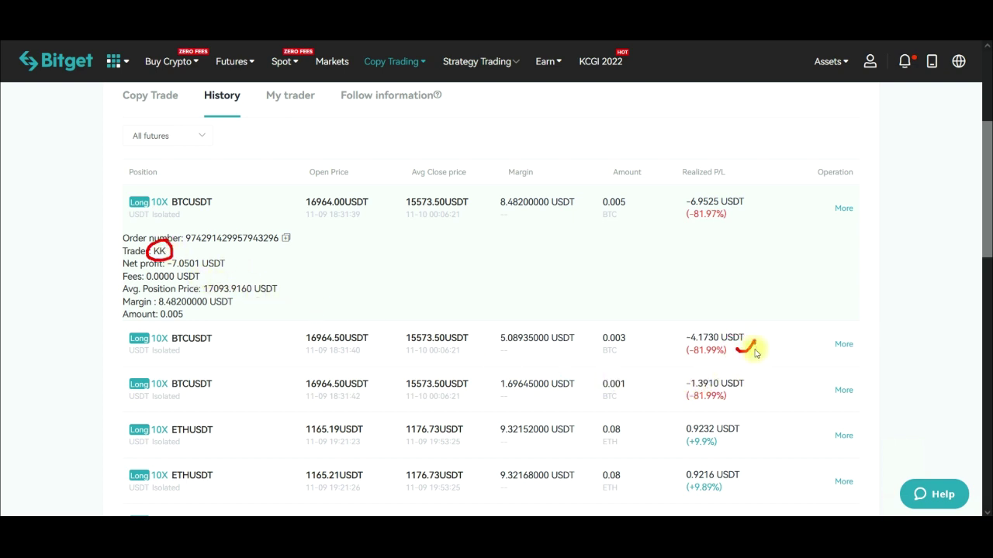
{"action": "left_click_drag", "start_coordinate": [741, 397], "coordinate": [761, 382]}
{"action": "left_click_drag", "start_coordinate": [729, 212], "coordinate": [761, 208]}
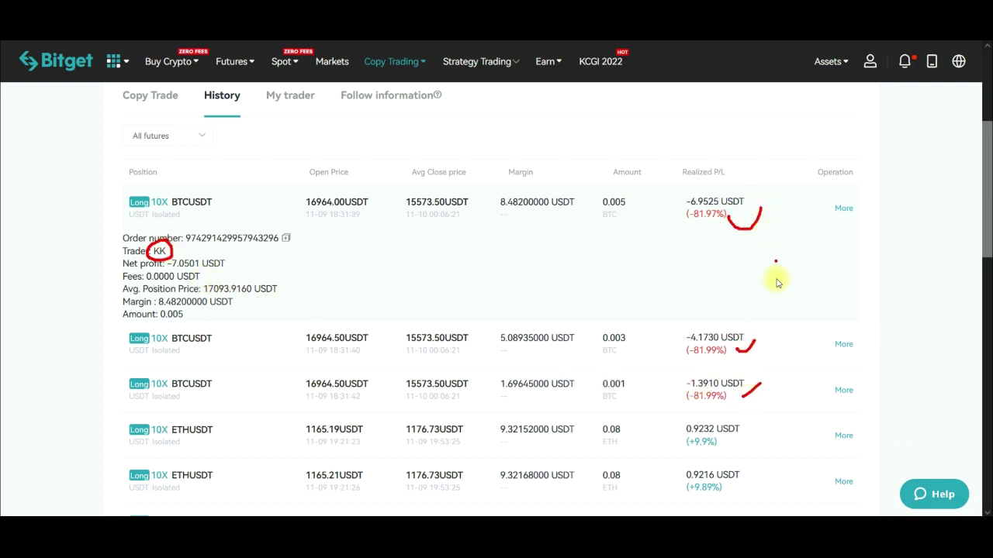
{"action": "mouse_move", "coordinate": [730, 409]}
{"action": "left_mouse_down"}
{"action": "mouse_move", "coordinate": [659, 418]}
{"action": "mouse_move", "coordinate": [709, 404]}
{"action": "left_mouse_up"}
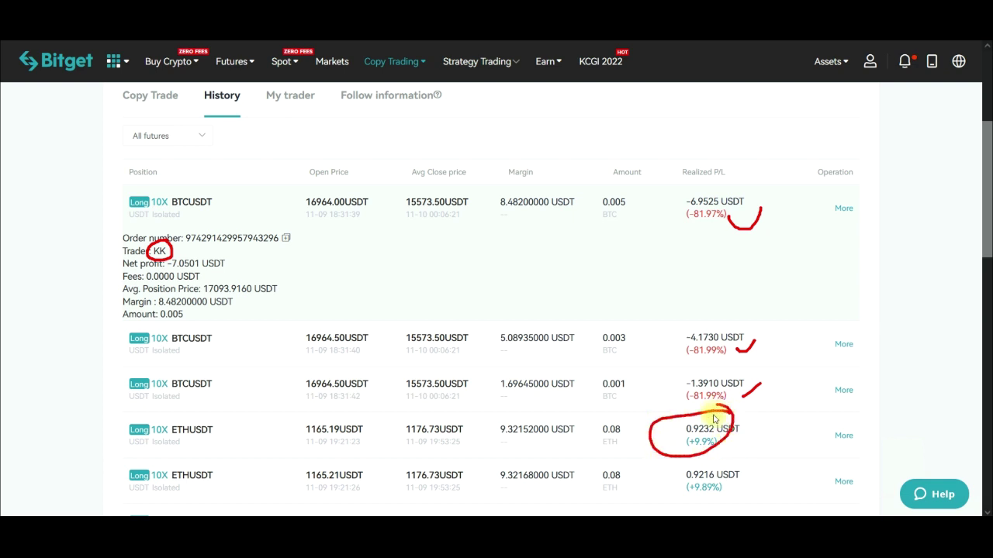
{"action": "key", "text": "Escape"}
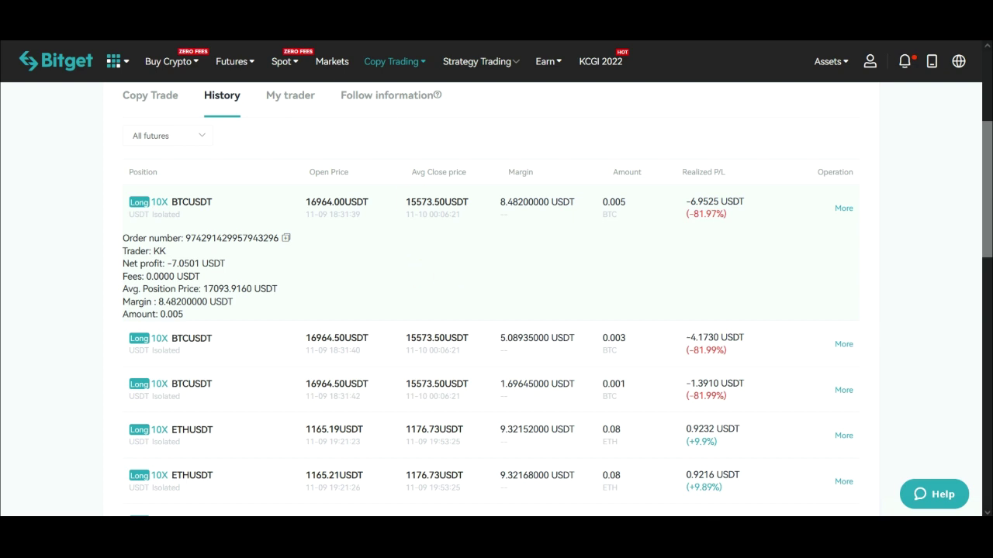
{"action": "left_click", "coordinate": [395, 61]}
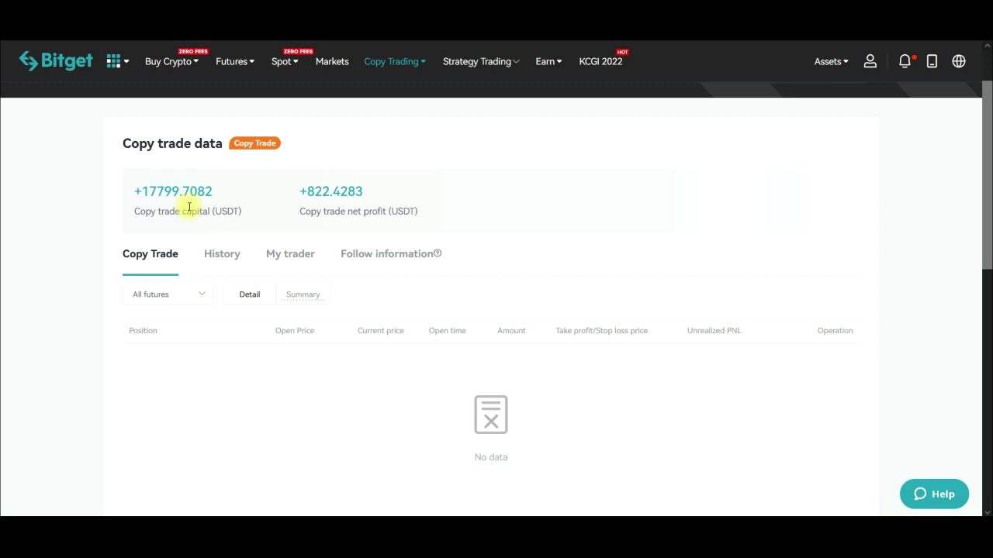
Step: Open KK's follow settings from the My trader list in a new tab and switch to it
{"action": "left_click", "coordinate": [290, 253]}
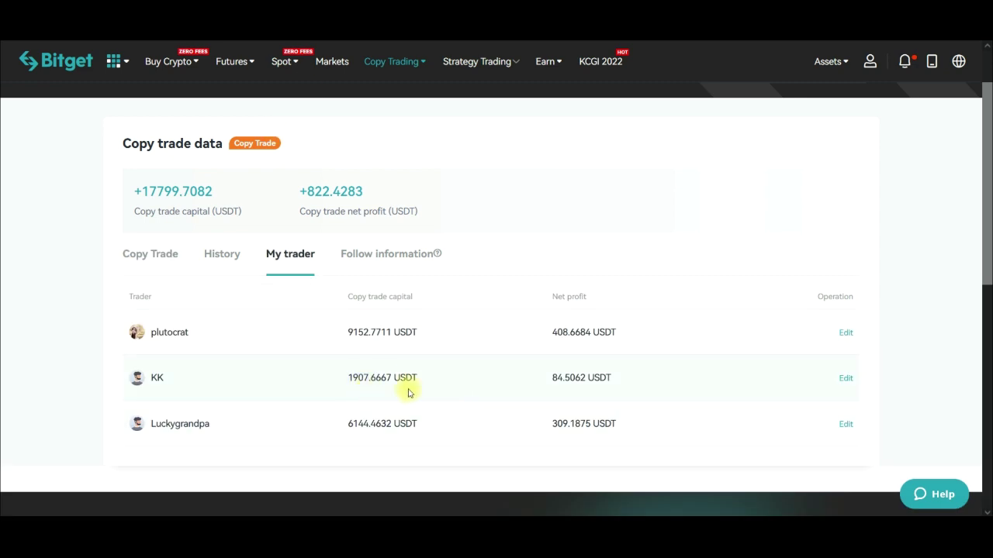
{"action": "right_click", "coordinate": [845, 379]}
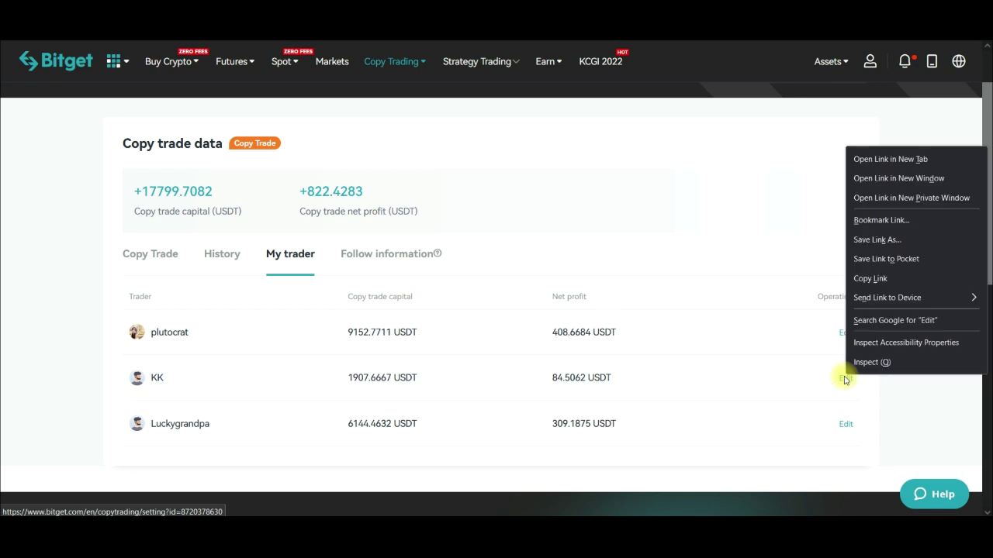
{"action": "left_click", "coordinate": [879, 160]}
{"action": "left_click", "coordinate": [497, 155]}
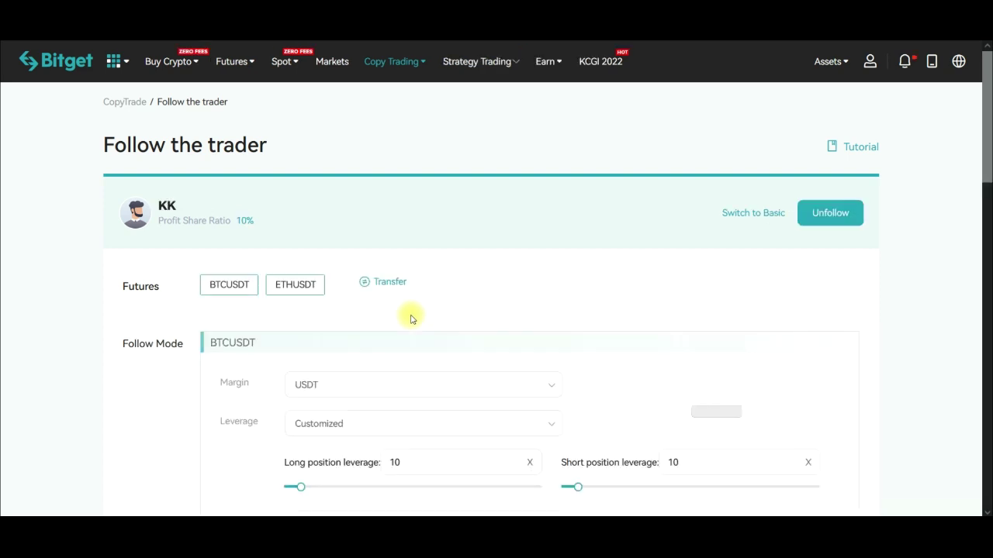
Step: Highlight BTCUSDT's customized leverage of 10 for long and short positions
{"action": "scroll", "coordinate": [410, 317], "scroll_direction": "down", "scroll_amount": 2}
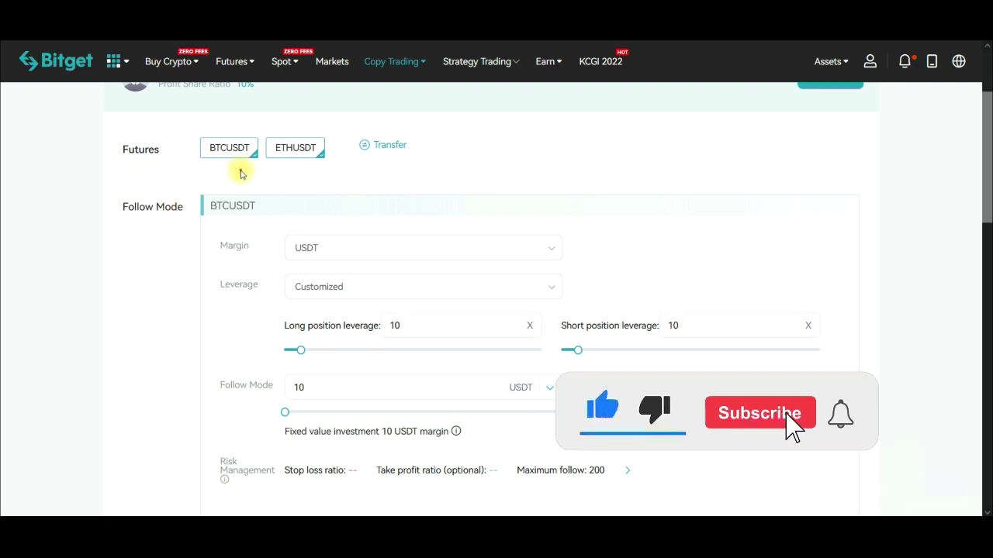
{"action": "mouse_move", "coordinate": [224, 164]}
{"action": "left_mouse_down"}
{"action": "mouse_move", "coordinate": [260, 146]}
{"action": "mouse_move", "coordinate": [178, 144]}
{"action": "mouse_move", "coordinate": [259, 186]}
{"action": "mouse_move", "coordinate": [330, 136]}
{"action": "mouse_move", "coordinate": [265, 173]}
{"action": "left_mouse_up"}
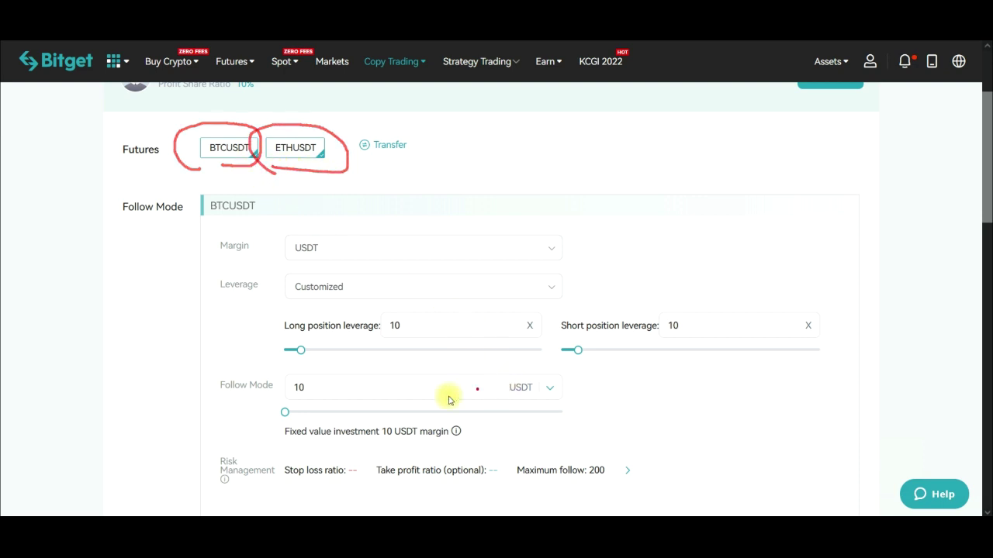
{"action": "mouse_move", "coordinate": [229, 297]}
{"action": "left_mouse_down"}
{"action": "mouse_move", "coordinate": [257, 258]}
{"action": "mouse_move", "coordinate": [195, 295]}
{"action": "left_mouse_up"}
{"action": "mouse_move", "coordinate": [305, 312]}
{"action": "left_mouse_down"}
{"action": "mouse_move", "coordinate": [349, 306]}
{"action": "mouse_move", "coordinate": [293, 289]}
{"action": "mouse_move", "coordinate": [297, 301]}
{"action": "left_mouse_up"}
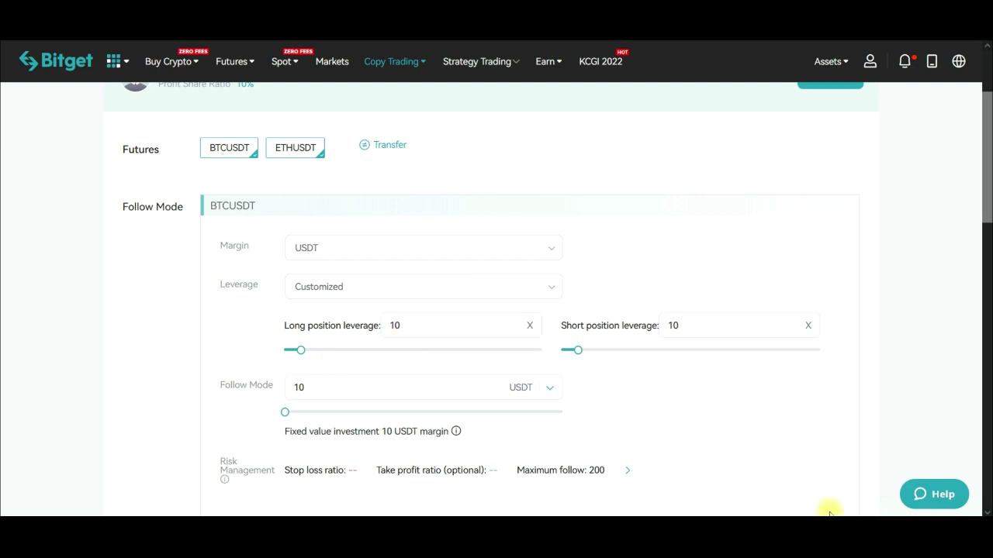
{"action": "mouse_move", "coordinate": [383, 346]}
{"action": "left_mouse_down"}
{"action": "mouse_move", "coordinate": [435, 341]}
{"action": "mouse_move", "coordinate": [378, 339]}
{"action": "left_mouse_up"}
{"action": "left_click_drag", "start_coordinate": [656, 337], "coordinate": [660, 329]}
Step: Change the BTCUSDT long and short leverage from 10 to 5
{"action": "left_click", "coordinate": [434, 325]}
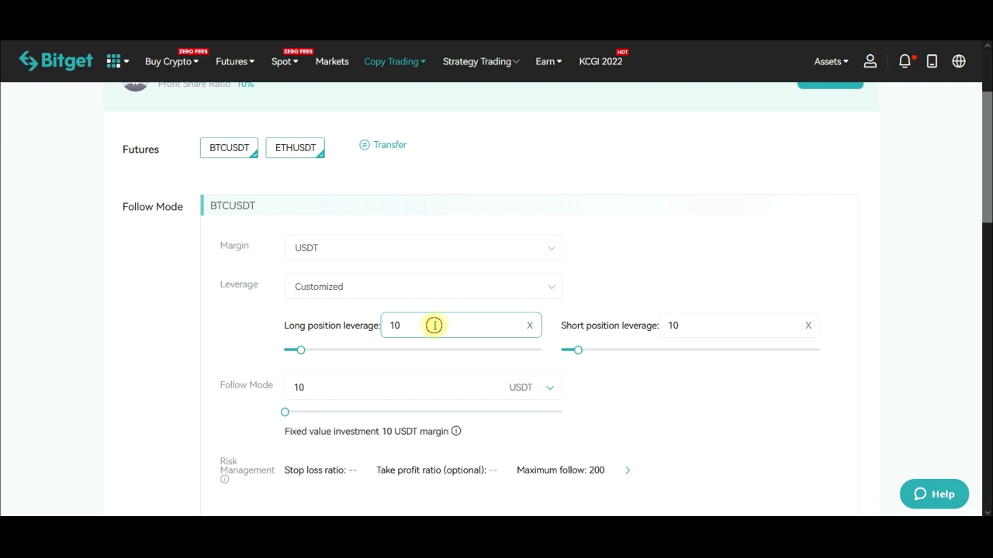
{"action": "key", "text": "BackSpace"}
{"action": "key", "text": "BackSpace"}
{"action": "type", "text": "5"}
{"action": "left_click", "coordinate": [695, 326]}
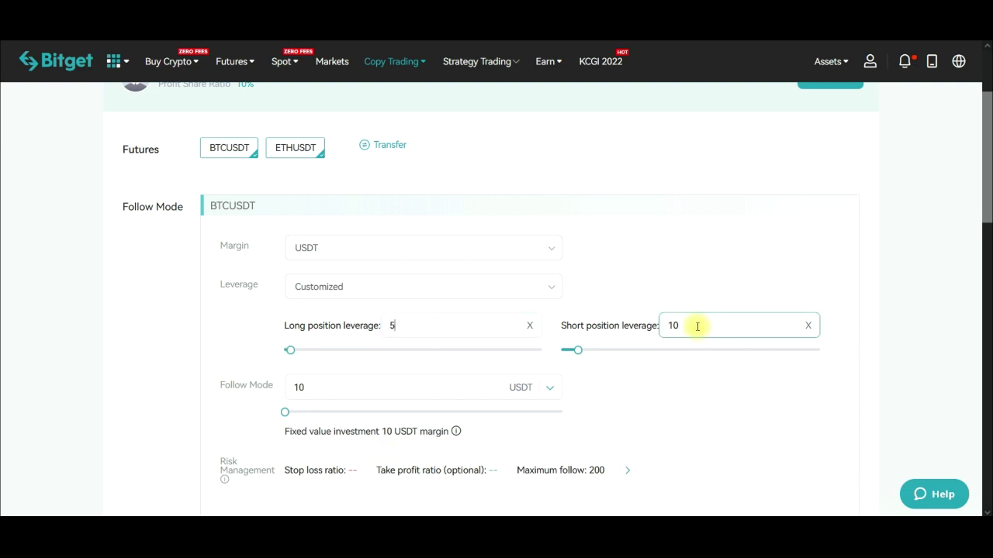
{"action": "key", "text": "BackSpace"}
{"action": "key", "text": "BackSpace"}
{"action": "type", "text": "5"}
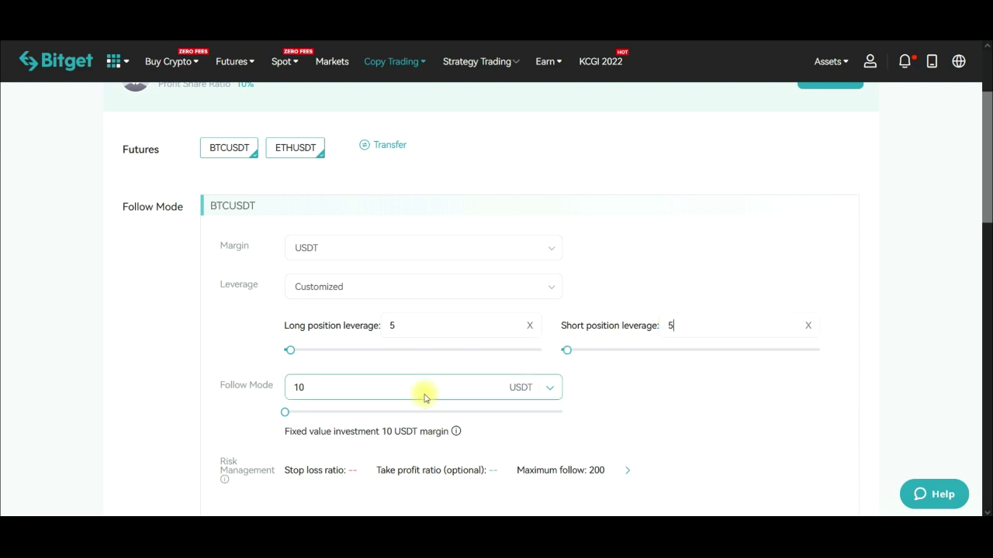
Step: Set the ETHUSDT long and short leverage from 10 to 5
{"action": "scroll", "coordinate": [421, 400], "scroll_direction": "down", "scroll_amount": 2}
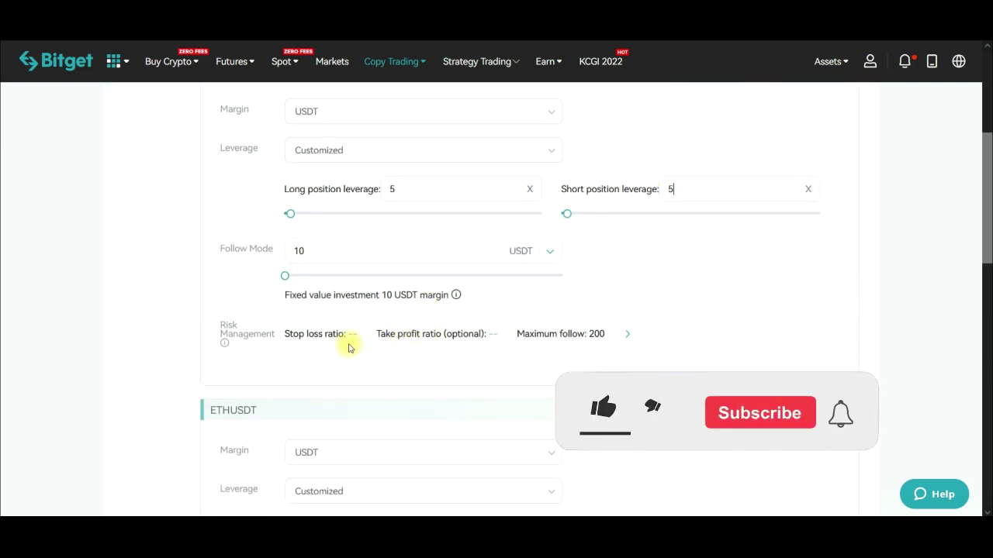
{"action": "scroll", "coordinate": [343, 366], "scroll_direction": "down", "scroll_amount": 1}
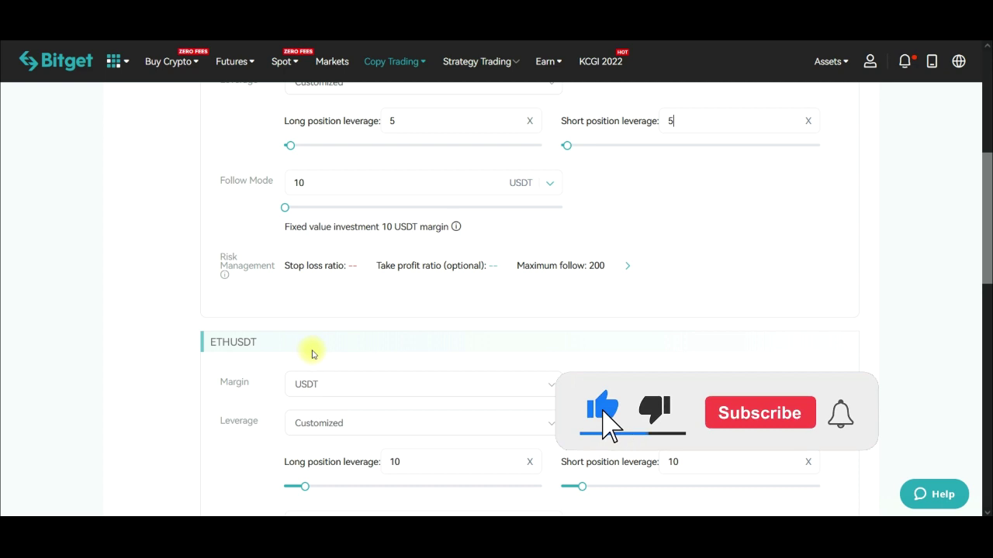
{"action": "scroll", "coordinate": [310, 350], "scroll_direction": "down", "scroll_amount": 2}
{"action": "scroll", "coordinate": [365, 280], "scroll_direction": "down", "scroll_amount": 1}
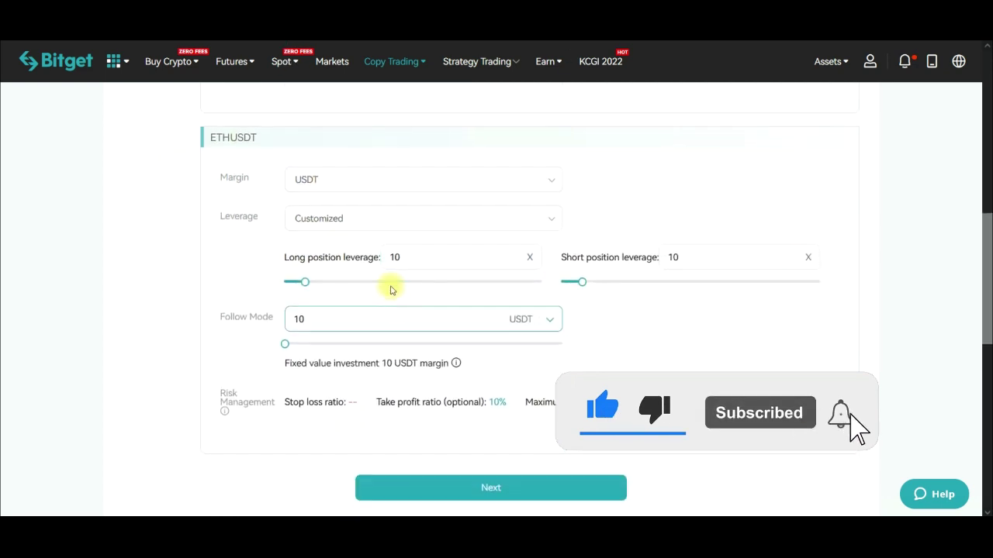
{"action": "left_click", "coordinate": [401, 256]}
{"action": "key", "text": "BackSpace"}
{"action": "key", "text": "BackSpace"}
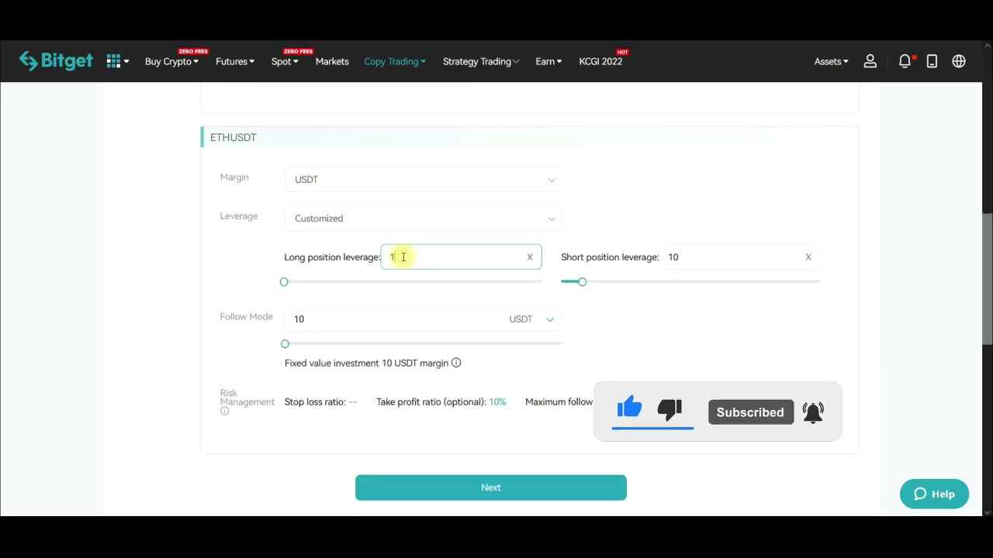
{"action": "type", "text": "5"}
{"action": "left_click", "coordinate": [693, 259]}
{"action": "double_click", "coordinate": [687, 256]}
{"action": "type", "text": "5"}
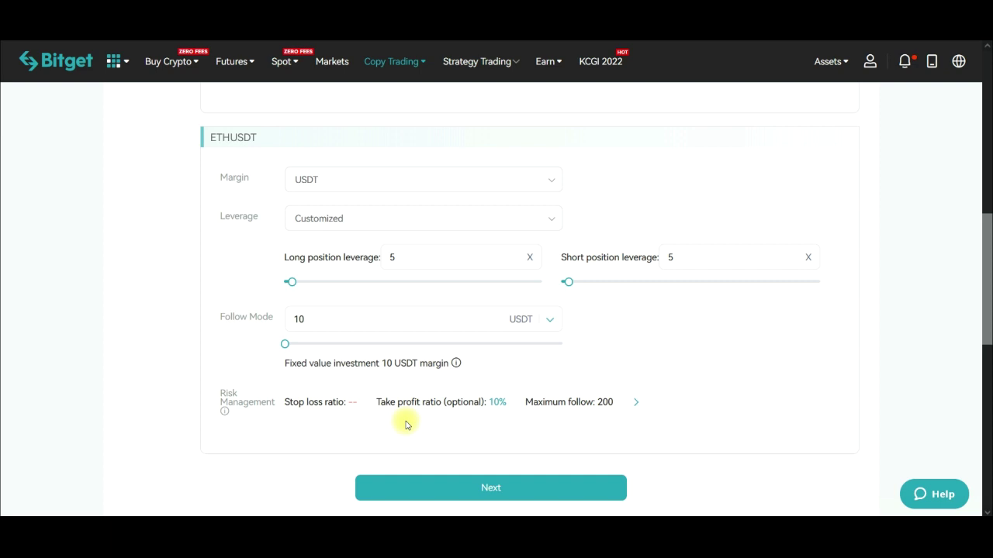
{"action": "scroll", "coordinate": [326, 423], "scroll_direction": "up", "scroll_amount": 2}
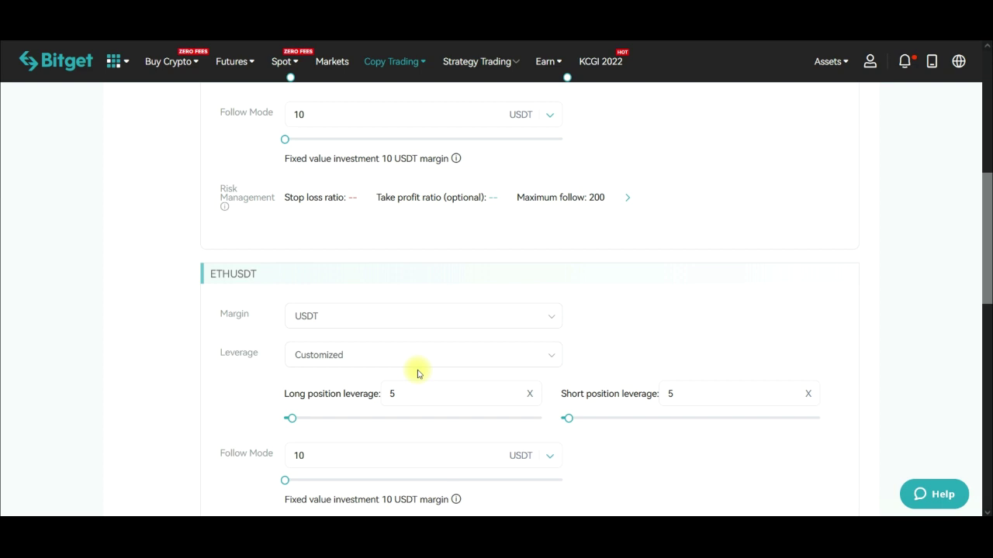
Step: Review the BTCUSDT and ETHUSDT 5x, 10 USDT settings and submit them with Next
{"action": "scroll", "coordinate": [398, 326], "scroll_direction": "up", "scroll_amount": 2}
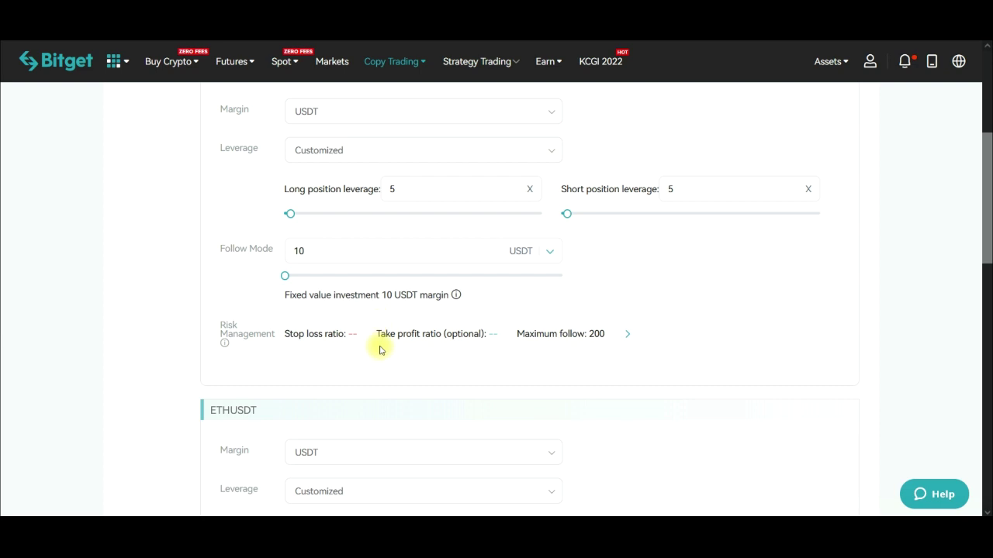
{"action": "scroll", "coordinate": [457, 365], "scroll_direction": "up", "scroll_amount": 2}
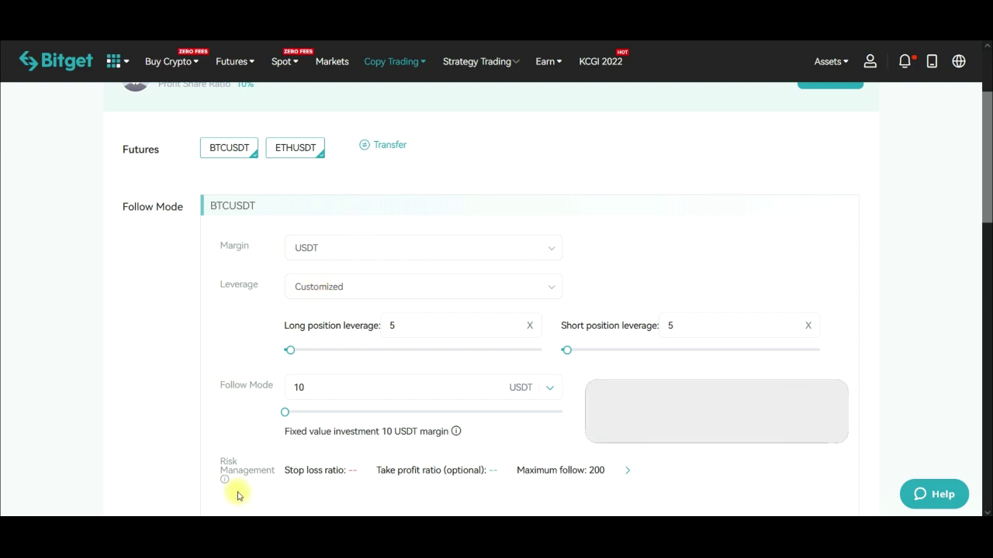
{"action": "scroll", "coordinate": [242, 384], "scroll_direction": "down", "scroll_amount": 3}
{"action": "scroll", "coordinate": [241, 389], "scroll_direction": "down", "scroll_amount": 4}
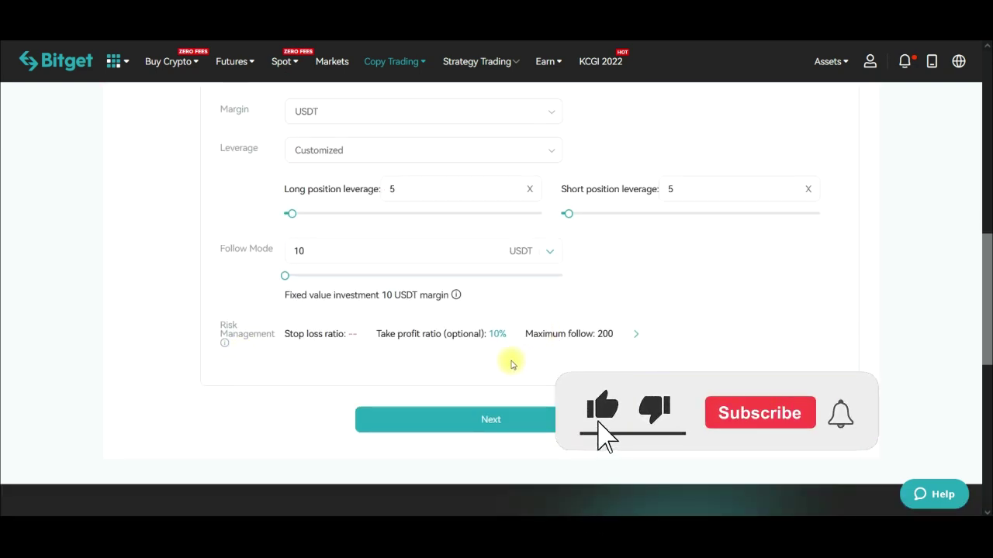
{"action": "scroll", "coordinate": [446, 324], "scroll_direction": "up", "scroll_amount": 3}
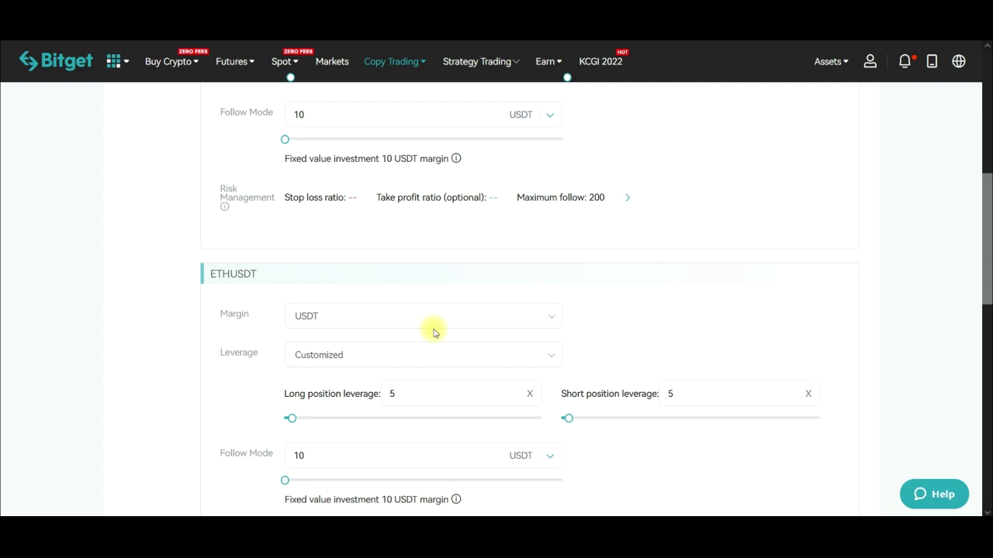
{"action": "scroll", "coordinate": [326, 258], "scroll_direction": "up", "scroll_amount": 4}
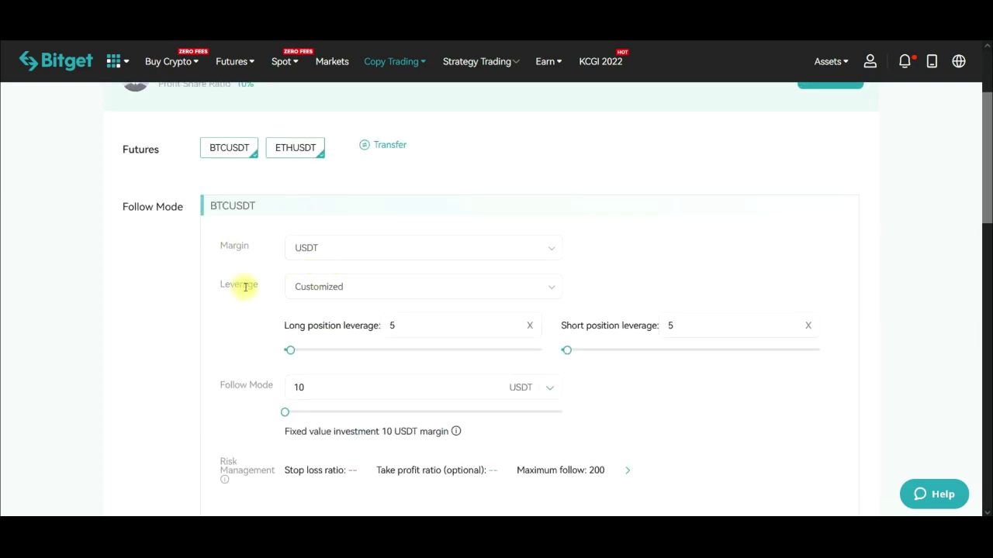
{"action": "scroll", "coordinate": [474, 339], "scroll_direction": "down", "scroll_amount": 6}
{"action": "scroll", "coordinate": [319, 365], "scroll_direction": "down", "scroll_amount": 2}
{"action": "left_click", "coordinate": [473, 286]}
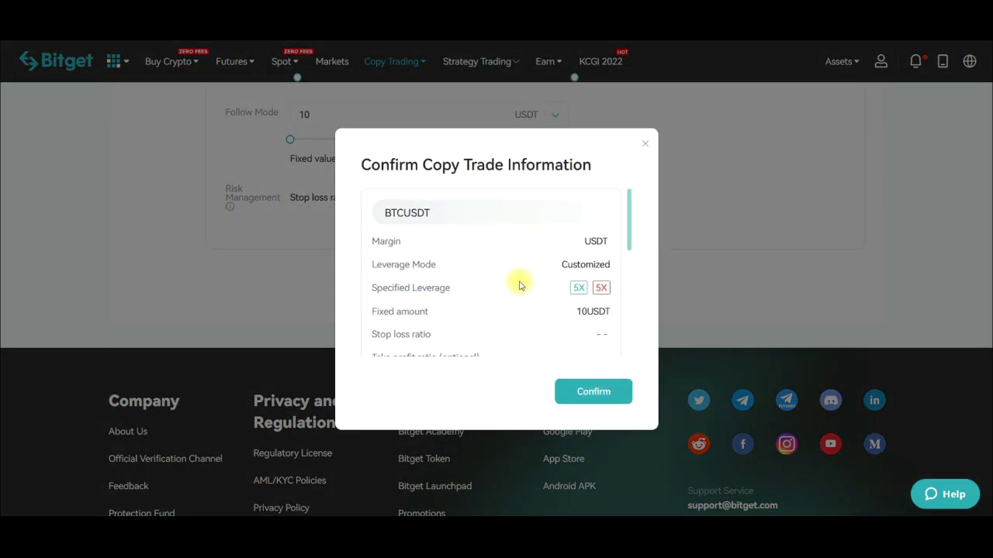
Step: Scroll through the confirmation summary showing 5x long/short leverage and fixed 10 USDT
{"action": "scroll", "coordinate": [512, 286], "scroll_direction": "down", "scroll_amount": 1}
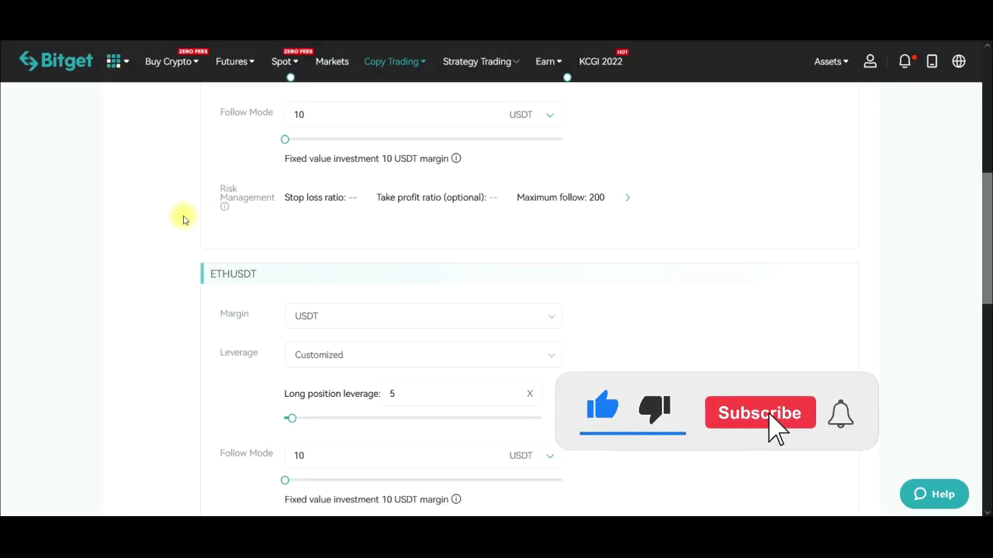
{"action": "scroll", "coordinate": [186, 217], "scroll_direction": "up", "scroll_amount": 5}
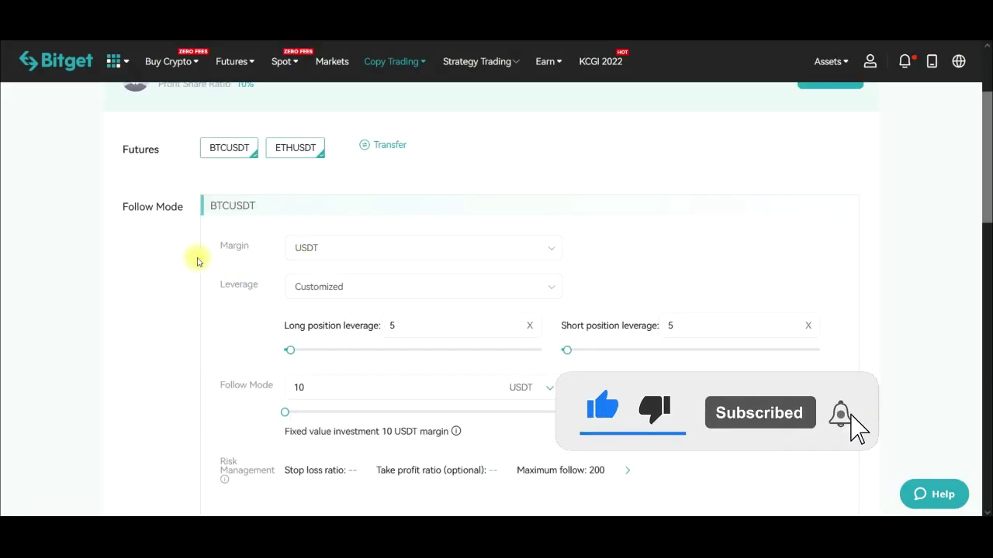
{"action": "scroll", "coordinate": [311, 188], "scroll_direction": "up", "scroll_amount": 2}
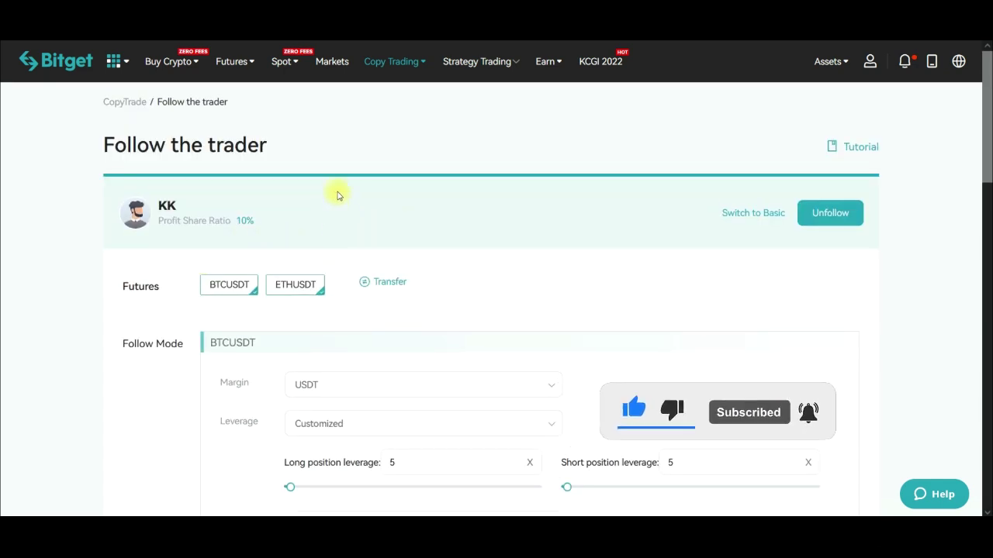
{"action": "mouse_move", "coordinate": [470, 69]}
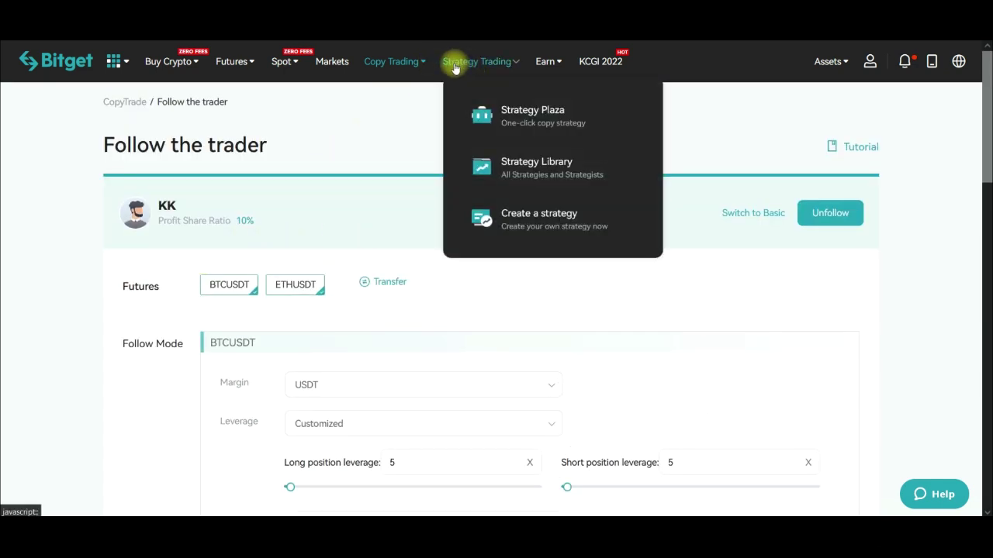
{"action": "mouse_move", "coordinate": [395, 62]}
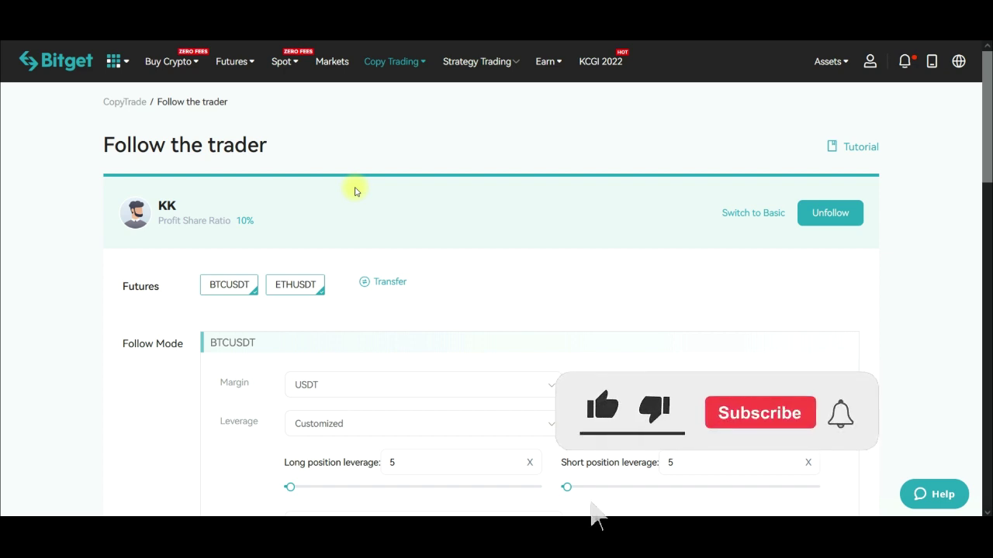
{"action": "scroll", "coordinate": [295, 278], "scroll_direction": "down", "scroll_amount": 2}
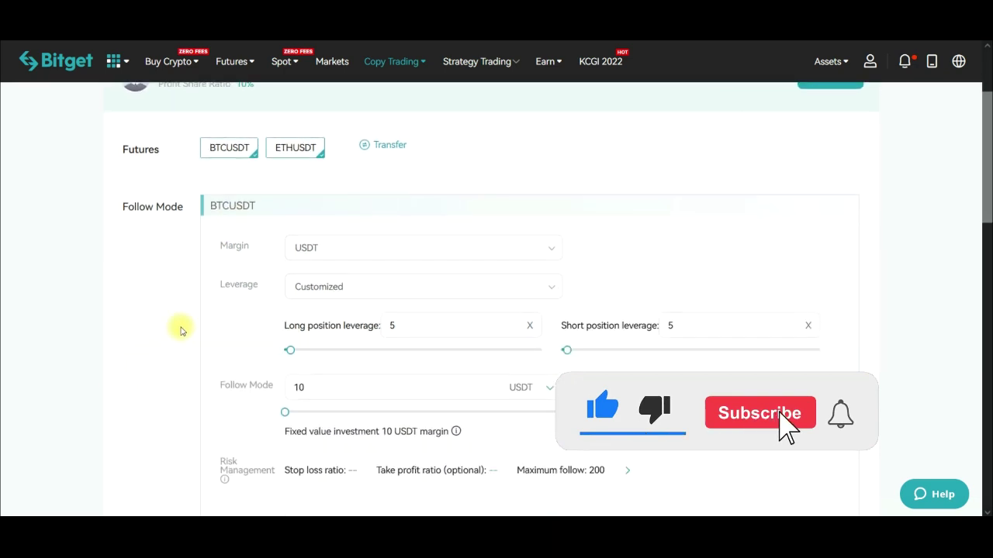
{"action": "left_click", "coordinate": [348, 245]}
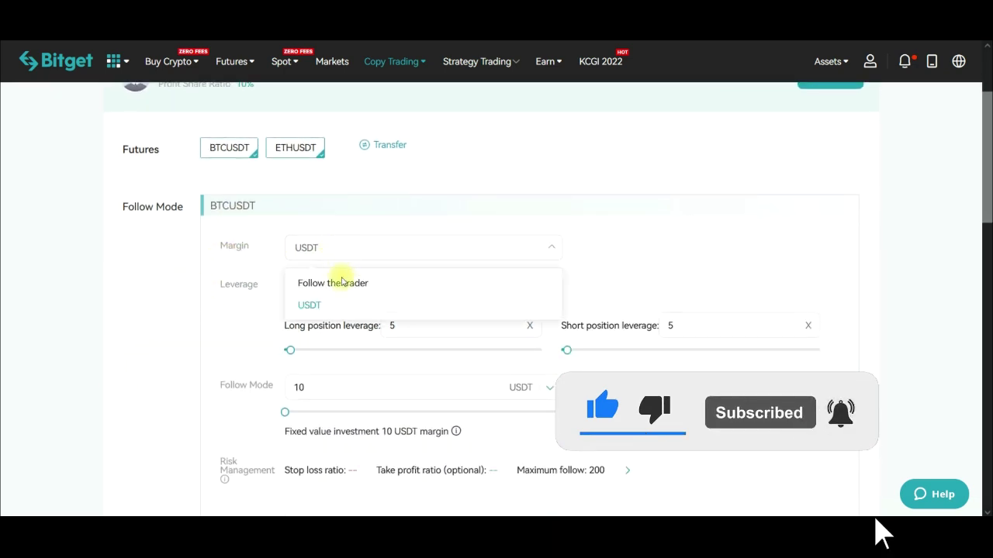
{"action": "left_click", "coordinate": [335, 311]}
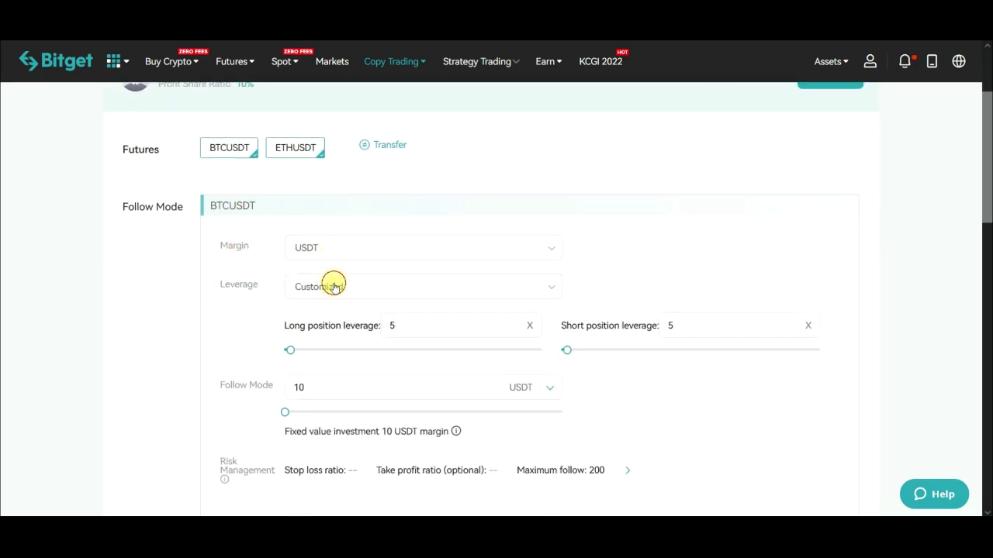
{"action": "left_click", "coordinate": [328, 285]}
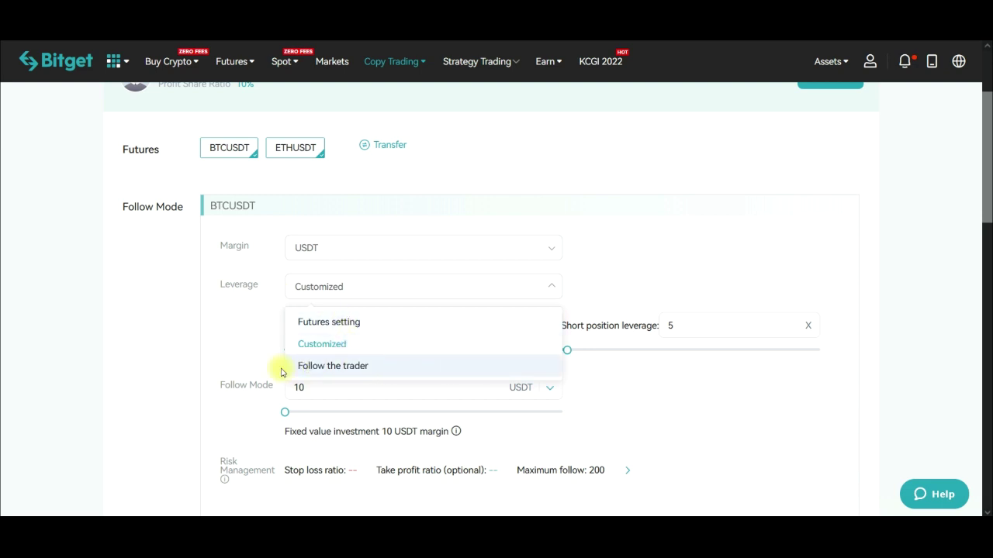
{"action": "left_click", "coordinate": [69, 369]}
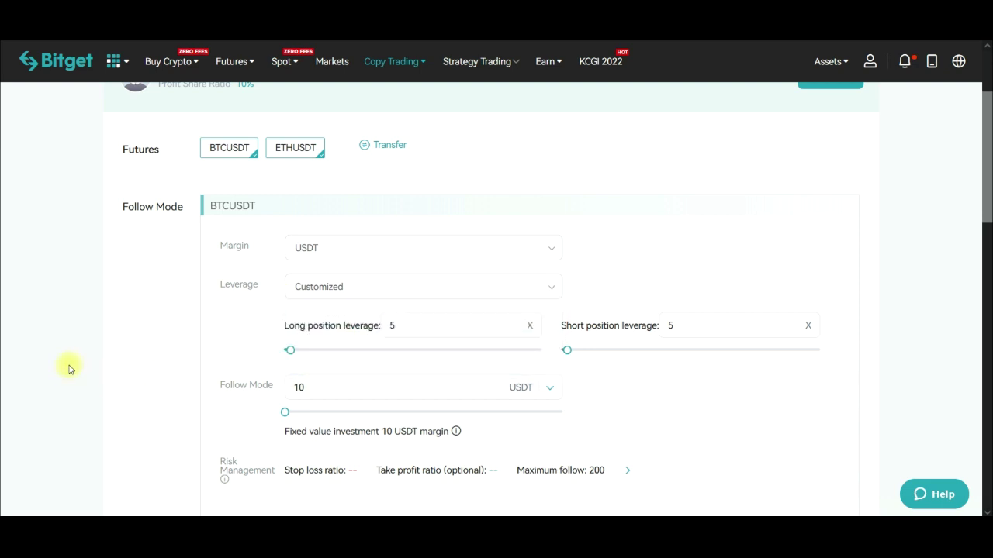